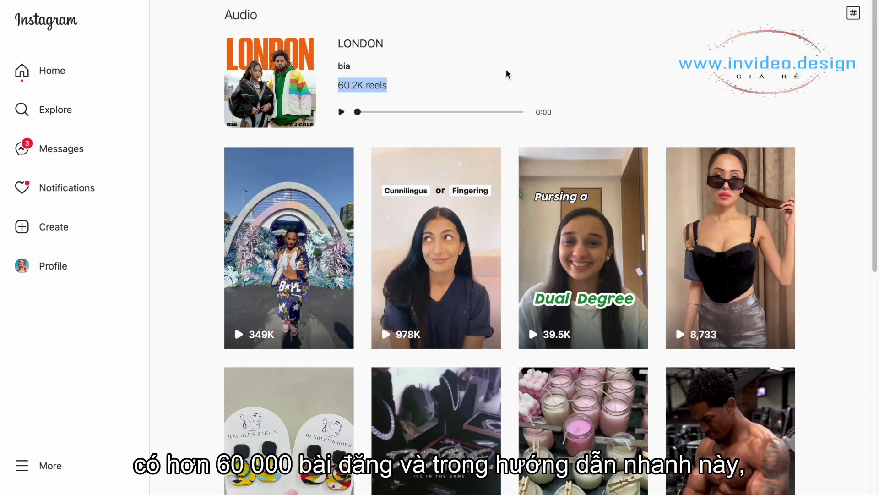
- Review Instagram's trending LONDON audio page, used in 60.2K reels
{"action": "left_click", "coordinate": [506, 74]}
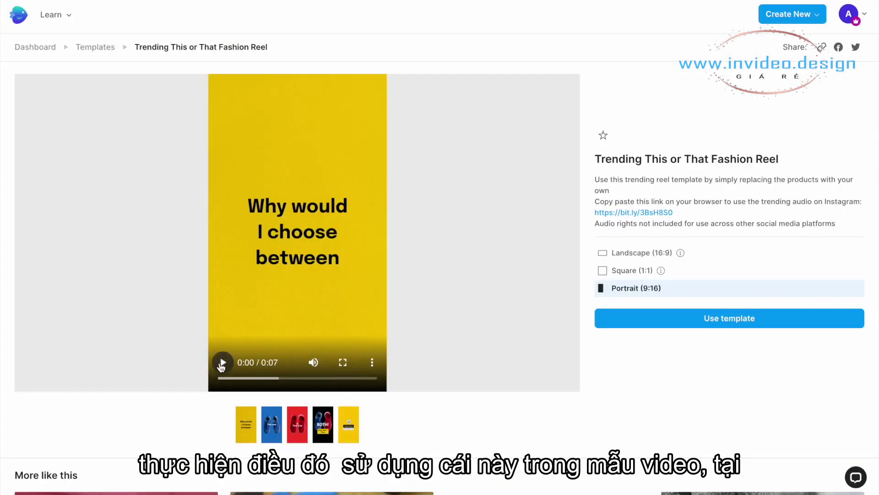
- Preview the Trending This or That Fashion Reel template and start a Portrait (9:16) project from it
{"action": "left_click", "coordinate": [221, 365]}
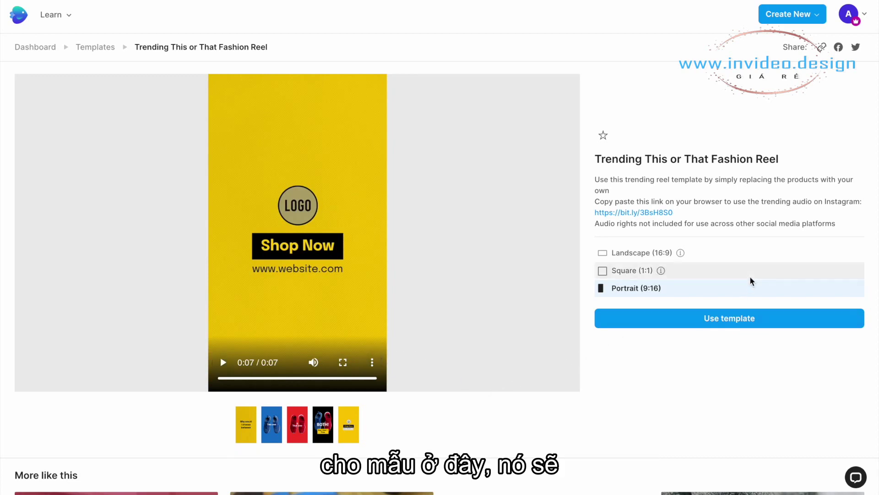
{"action": "left_click_drag", "start_coordinate": [744, 286], "coordinate": [620, 287]}
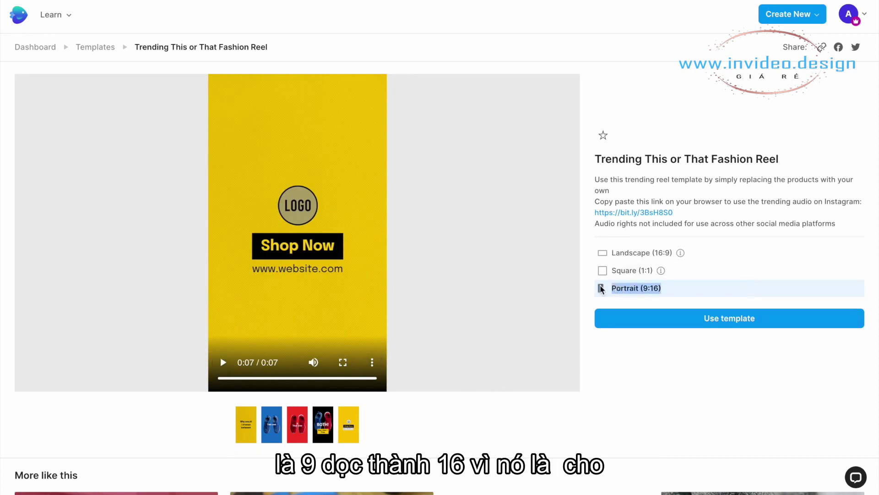
{"action": "left_click", "coordinate": [624, 327]}
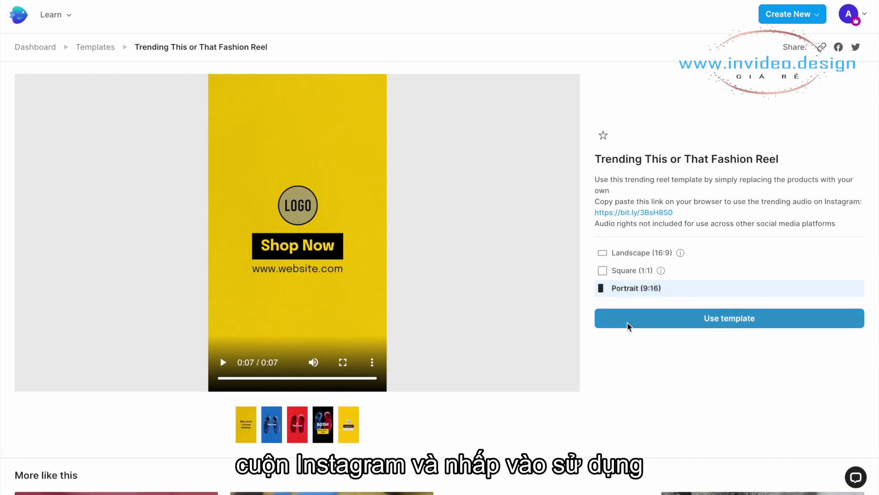
{"action": "left_click", "coordinate": [646, 318]}
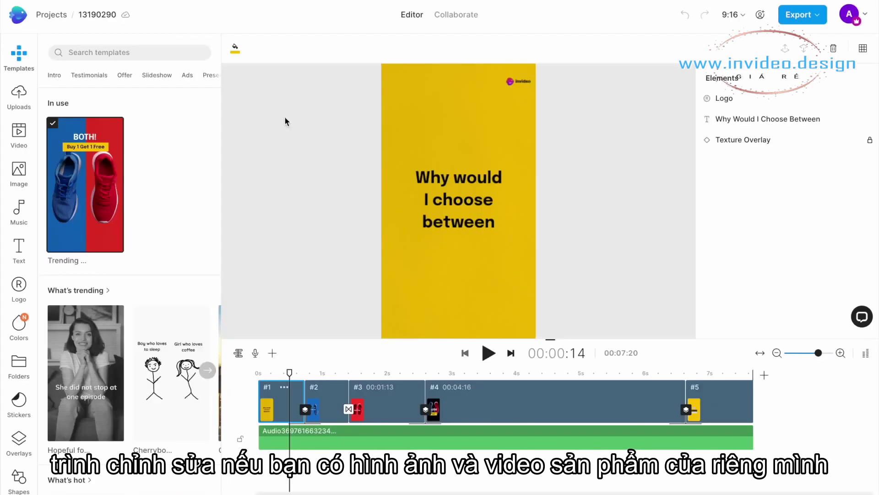
- Browse Uploads and the stock Image library, then go to scene two with the blue shoes
{"action": "left_click", "coordinate": [20, 97]}
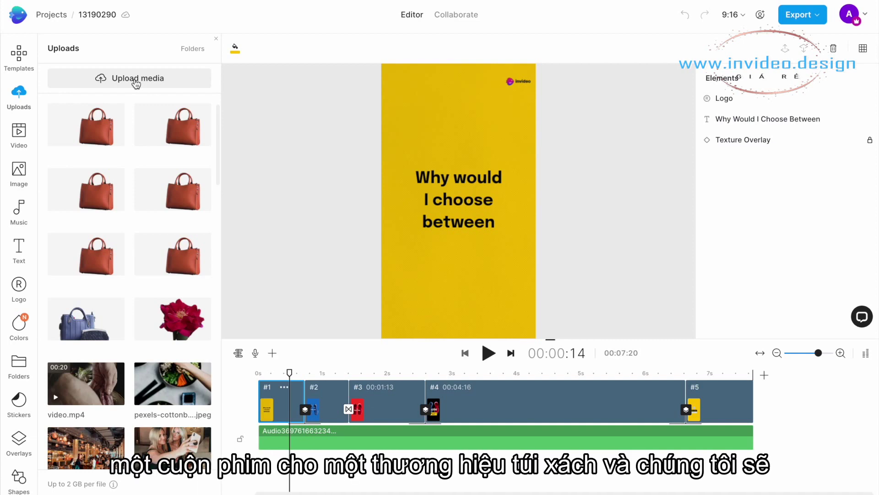
{"action": "left_click", "coordinate": [21, 170]}
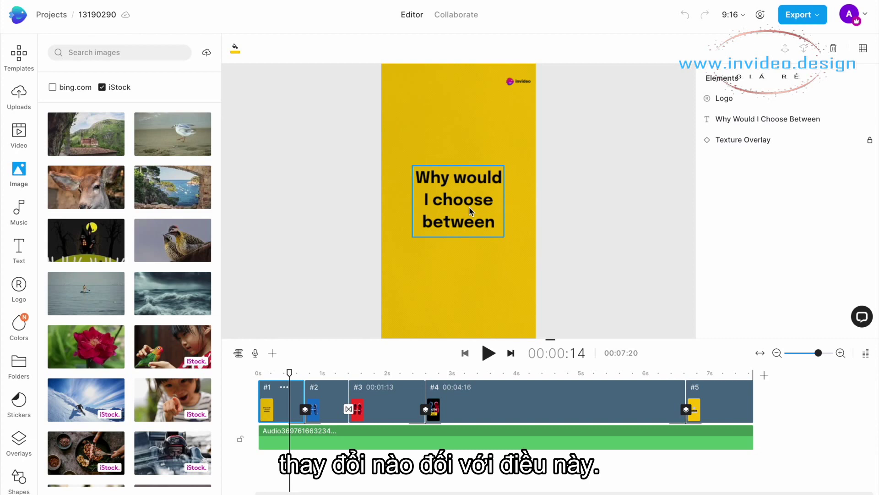
{"action": "left_click", "coordinate": [332, 398]}
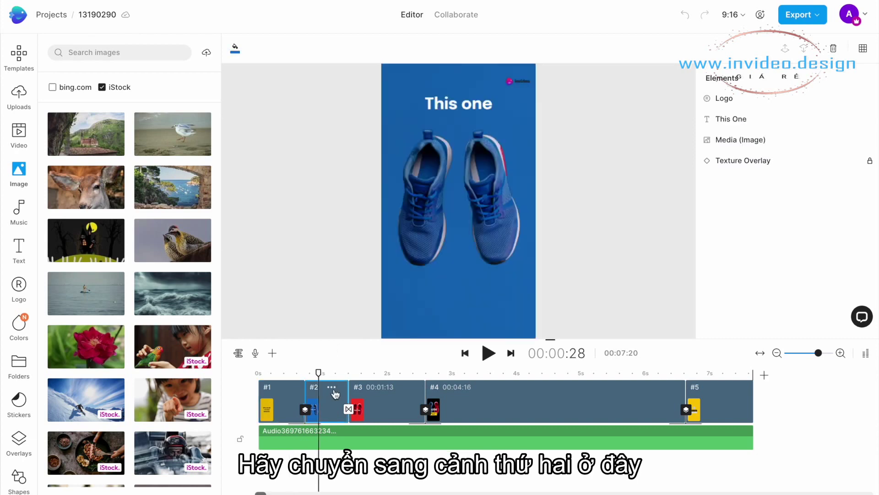
- Select scene two's shoe photo and search the stock images for 'handbag'
{"action": "left_click", "coordinate": [444, 232]}
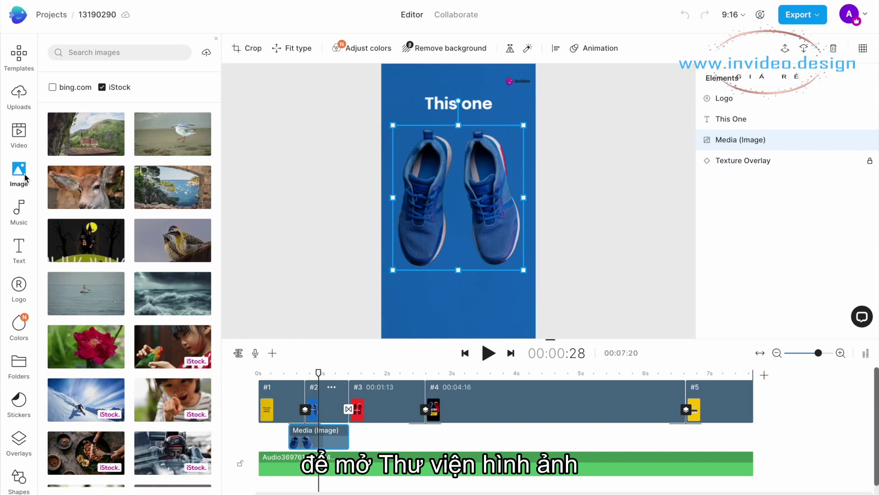
{"action": "left_click", "coordinate": [96, 53]}
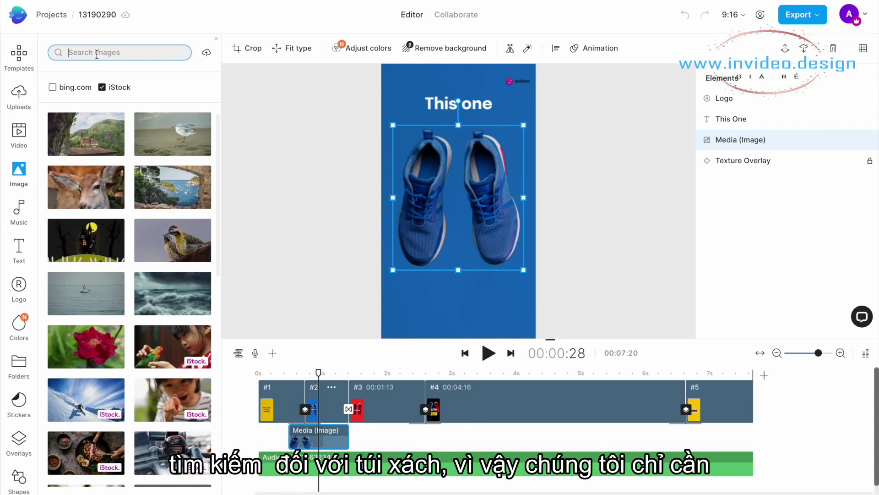
{"action": "type", "text": "han"}
{"action": "type", "text": "dbag"}
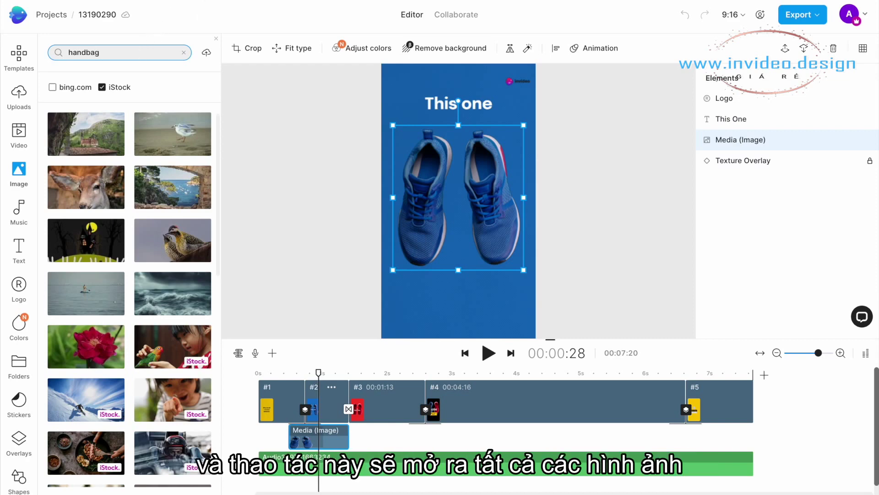
{"action": "key", "text": "Return"}
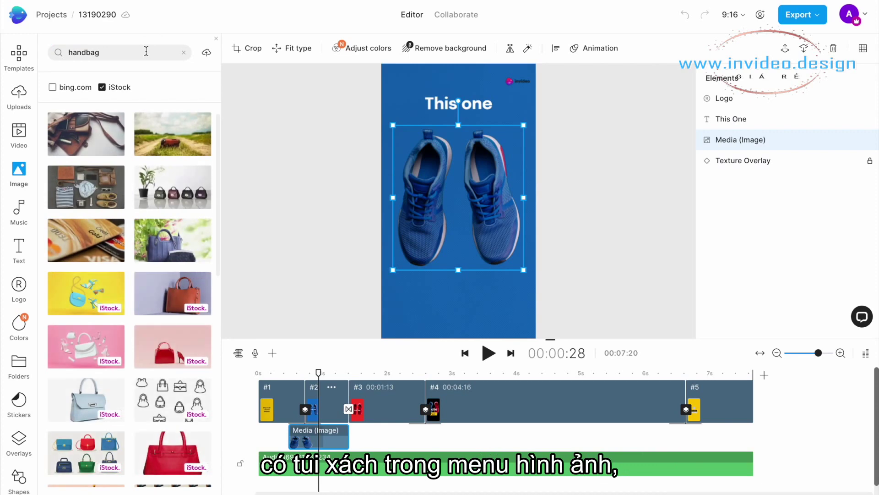
{"action": "mouse_move", "coordinate": [172, 134]}
{"action": "scroll", "coordinate": [137, 206], "scroll_direction": "down", "scroll_amount": 3}
{"action": "scroll", "coordinate": [103, 262], "scroll_direction": "down", "scroll_amount": 2}
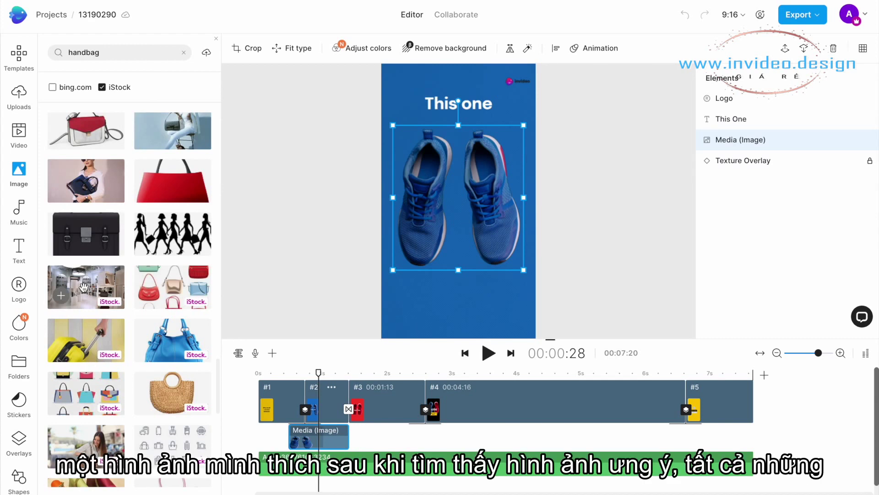
{"action": "scroll", "coordinate": [91, 177], "scroll_direction": "up", "scroll_amount": 2}
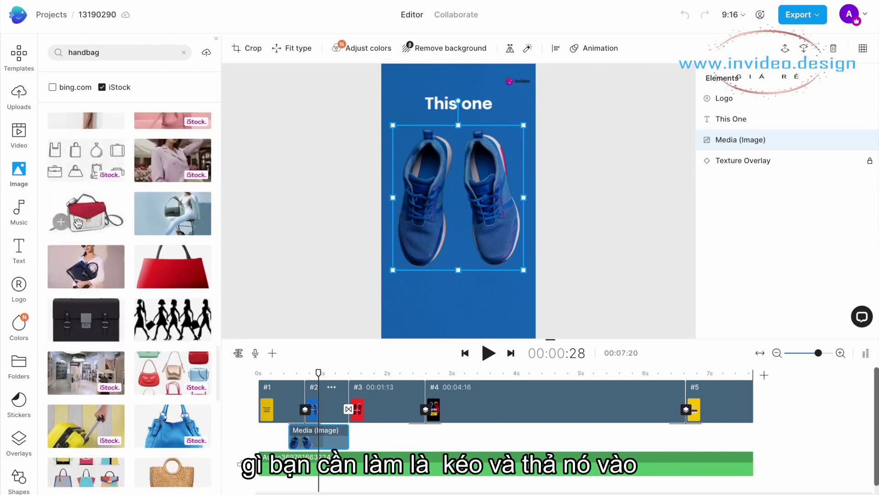
- Replace scene two's shoe photo with the red-and-white handbag, background removed
{"action": "mouse_move", "coordinate": [78, 222]}
{"action": "left_mouse_down"}
{"action": "mouse_move", "coordinate": [436, 163]}
{"action": "mouse_move", "coordinate": [442, 178]}
{"action": "left_mouse_up"}
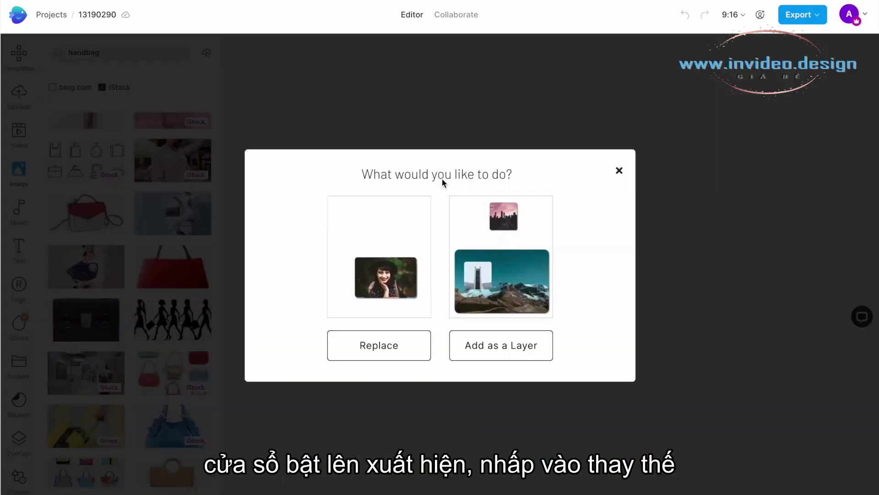
{"action": "left_click", "coordinate": [375, 345]}
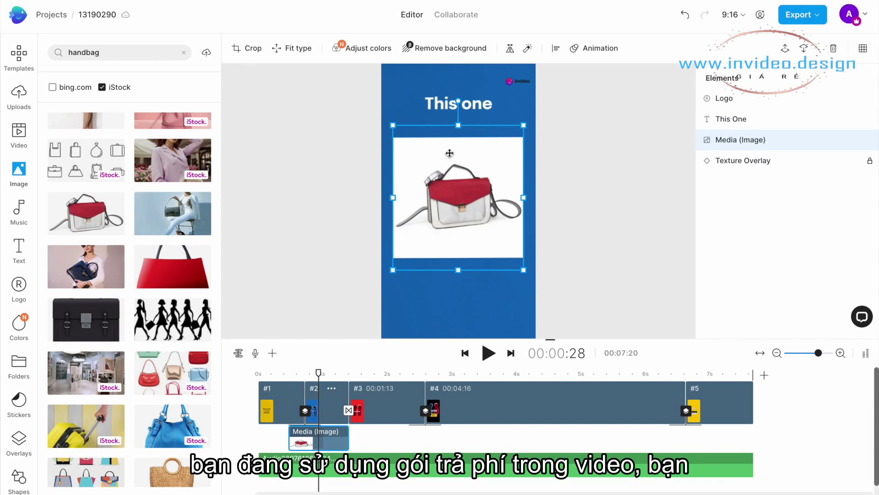
{"action": "left_click", "coordinate": [442, 47]}
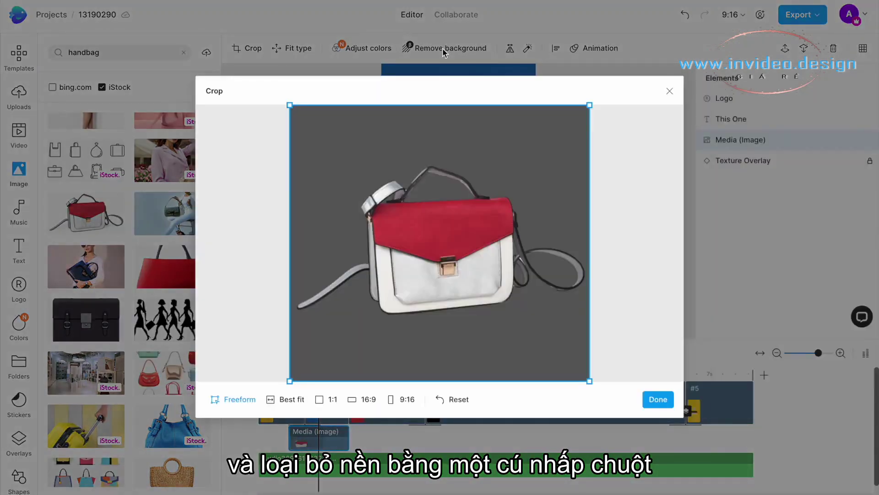
{"action": "left_click", "coordinate": [651, 403]}
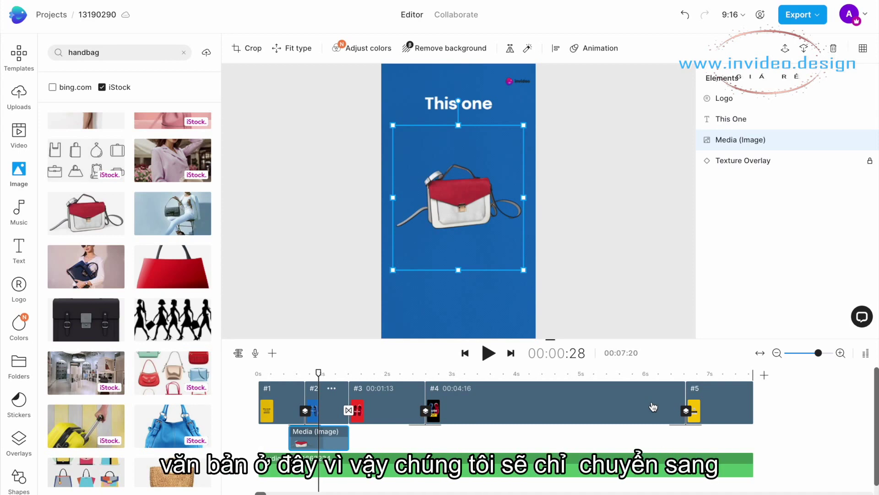
- On scene three, drop the light blue handbag result onto the red shoe photo
{"action": "left_click", "coordinate": [394, 405]}
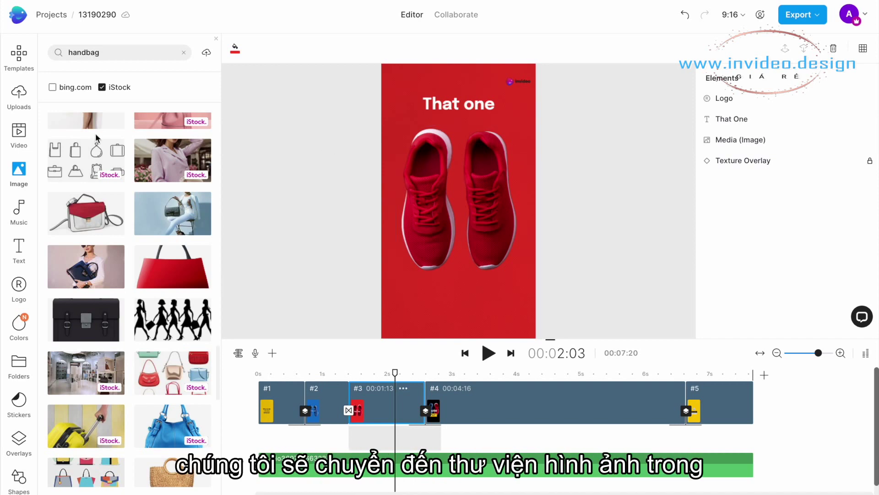
{"action": "mouse_move", "coordinate": [86, 161]}
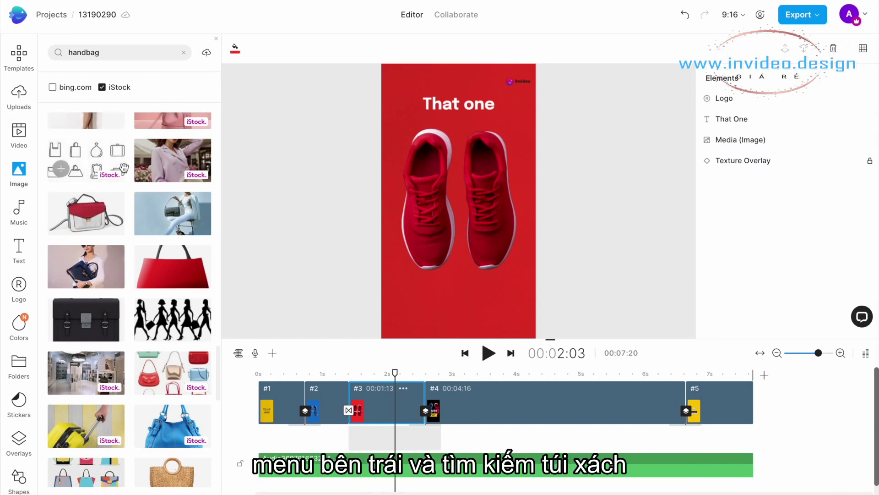
{"action": "left_click", "coordinate": [122, 57]}
{"action": "scroll", "coordinate": [114, 185], "scroll_direction": "up", "scroll_amount": 10}
{"action": "scroll", "coordinate": [115, 185], "scroll_direction": "up", "scroll_amount": 2}
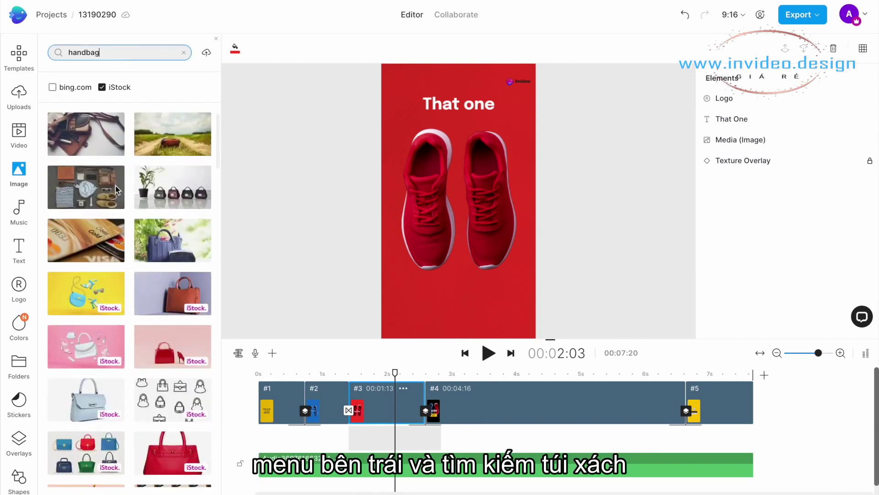
{"action": "scroll", "coordinate": [115, 186], "scroll_direction": "down", "scroll_amount": 3}
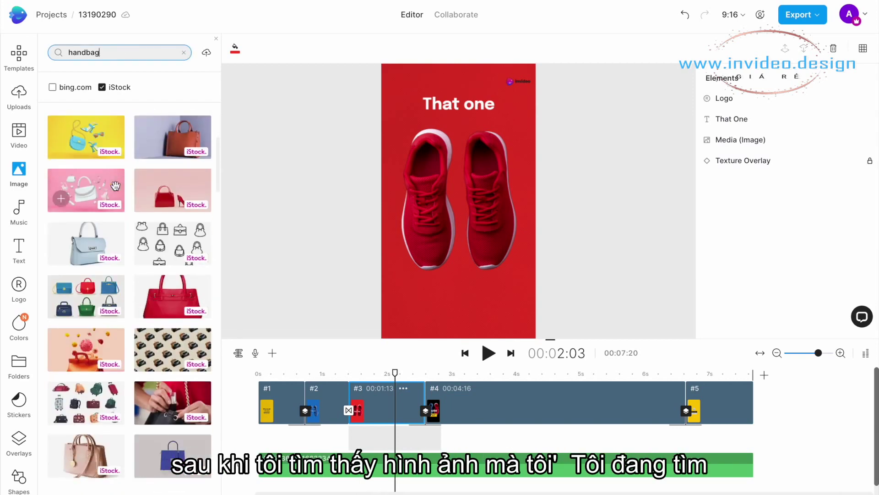
{"action": "left_click", "coordinate": [460, 199]}
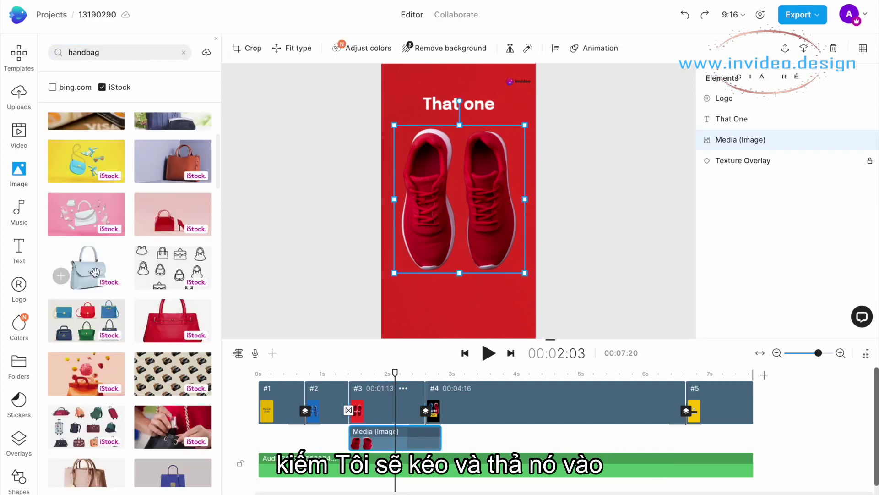
{"action": "mouse_move", "coordinate": [86, 268]}
{"action": "left_mouse_down"}
{"action": "mouse_move", "coordinate": [326, 133]}
{"action": "mouse_move", "coordinate": [466, 178]}
{"action": "left_mouse_up"}
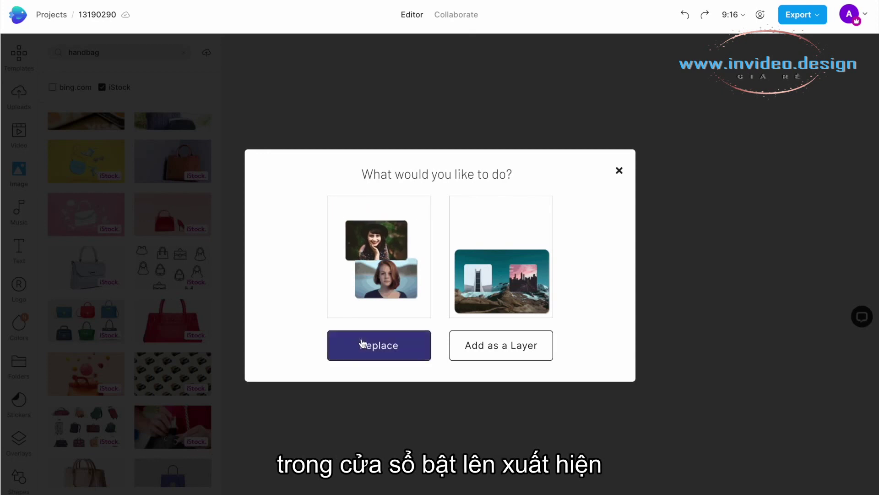
- Replace the red shoes with the light blue handbag and remove its background
{"action": "left_click", "coordinate": [369, 352]}
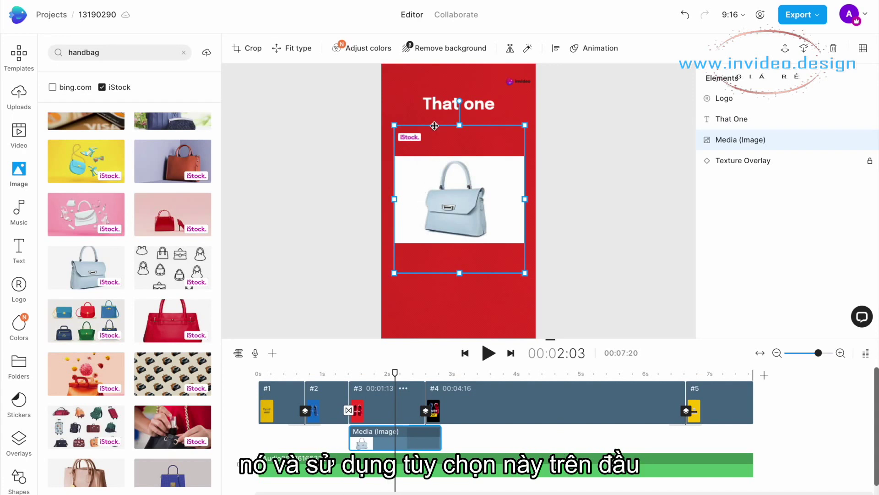
{"action": "left_click", "coordinate": [418, 46]}
{"action": "left_click", "coordinate": [657, 400]}
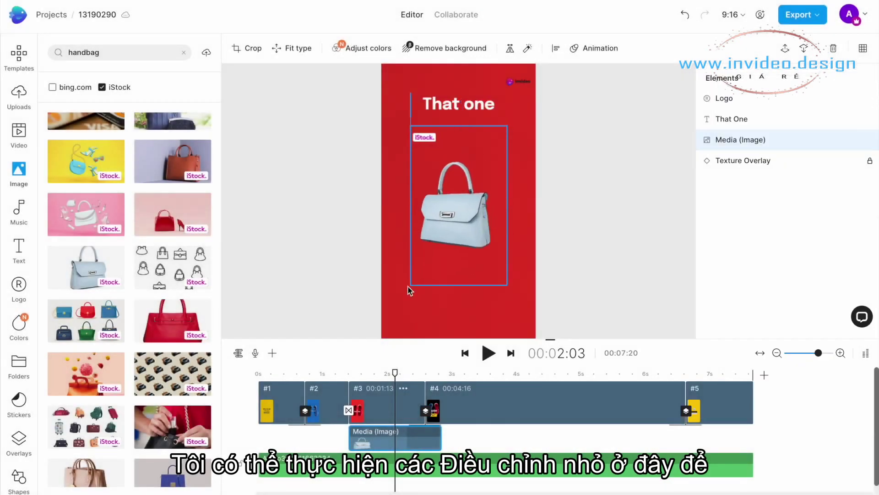
- Enlarge the light blue handbag so it fills the red scene
{"action": "left_click_drag", "start_coordinate": [409, 286], "coordinate": [382, 333]}
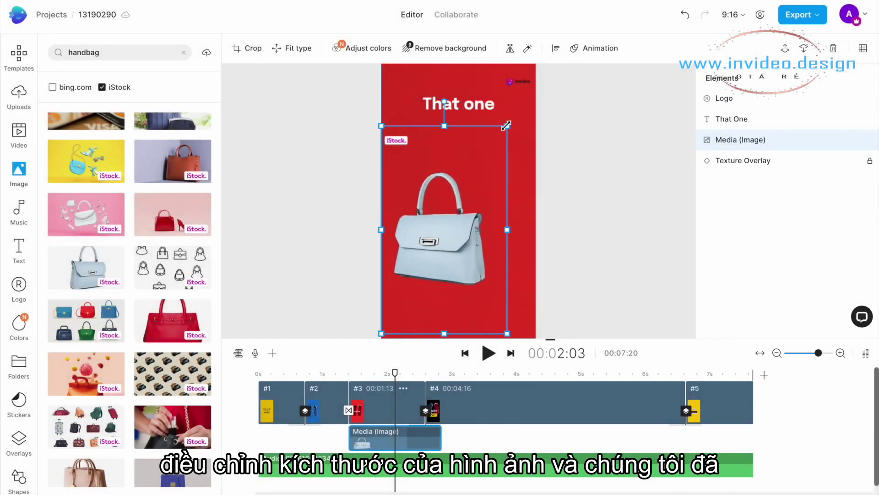
{"action": "left_click_drag", "start_coordinate": [506, 128], "coordinate": [548, 76]}
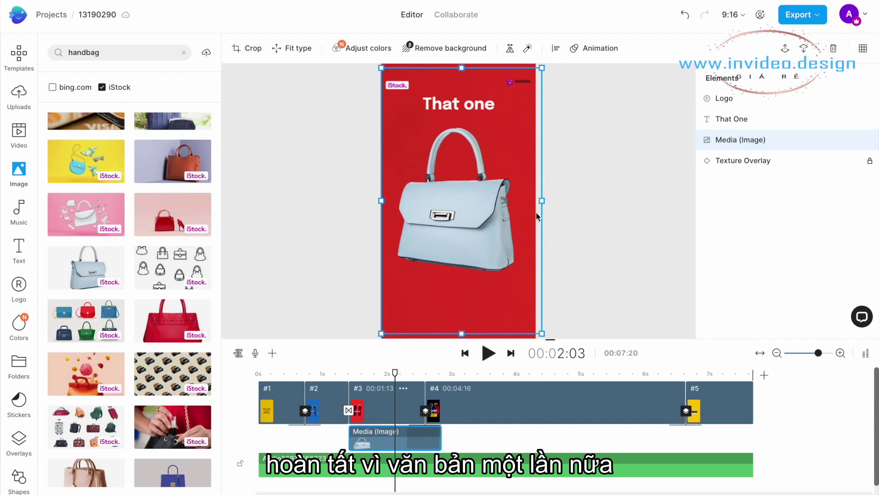
{"action": "left_click", "coordinate": [570, 273]}
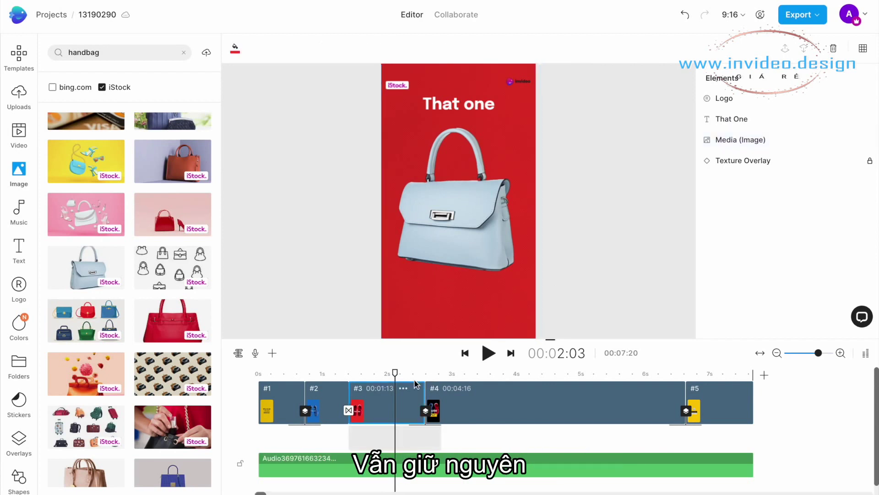
- Go to scene four with the BOTH! sneakers and show the uploaded handbag images
{"action": "left_click", "coordinate": [500, 386]}
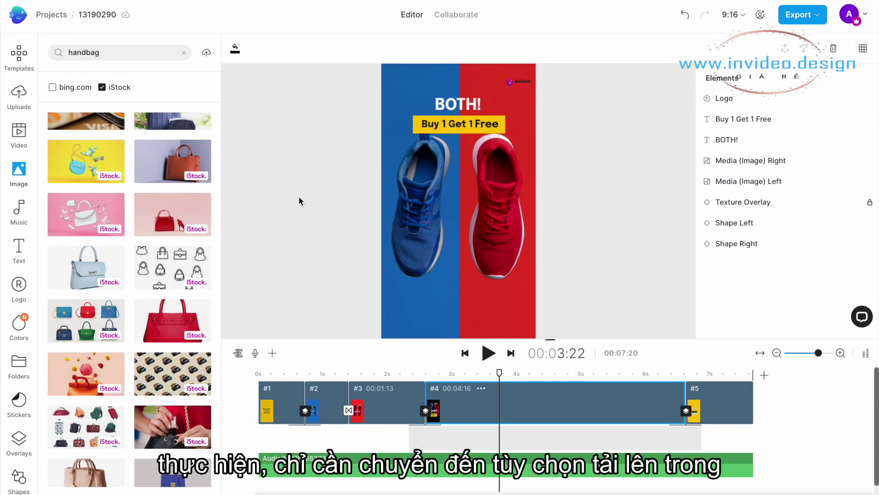
{"action": "left_click", "coordinate": [25, 98]}
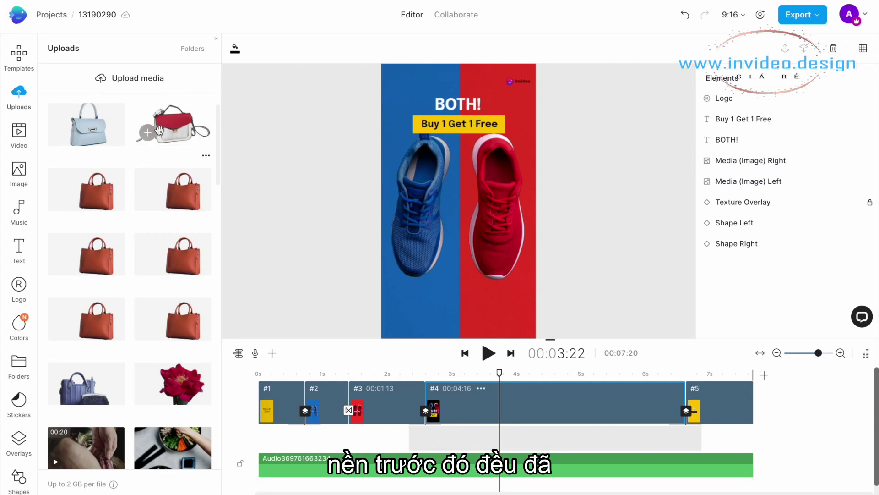
{"action": "mouse_move", "coordinate": [86, 124]}
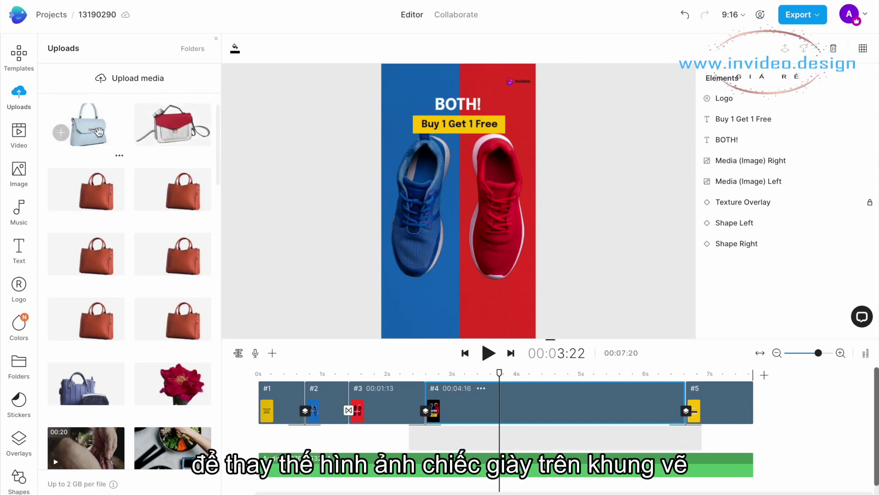
- Replace the left sneaker with the uploaded red-and-white handbag
{"action": "left_click", "coordinate": [418, 188]}
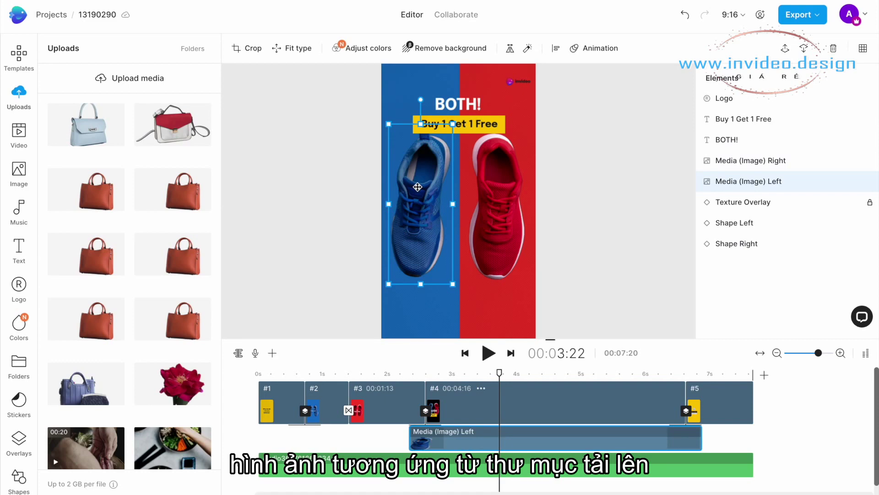
{"action": "mouse_move", "coordinate": [172, 124]}
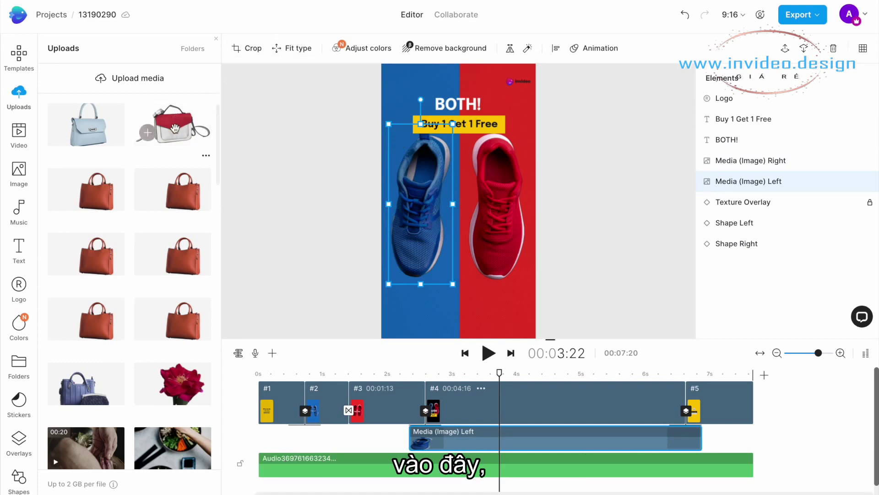
{"action": "left_click_drag", "start_coordinate": [175, 128], "coordinate": [406, 172]}
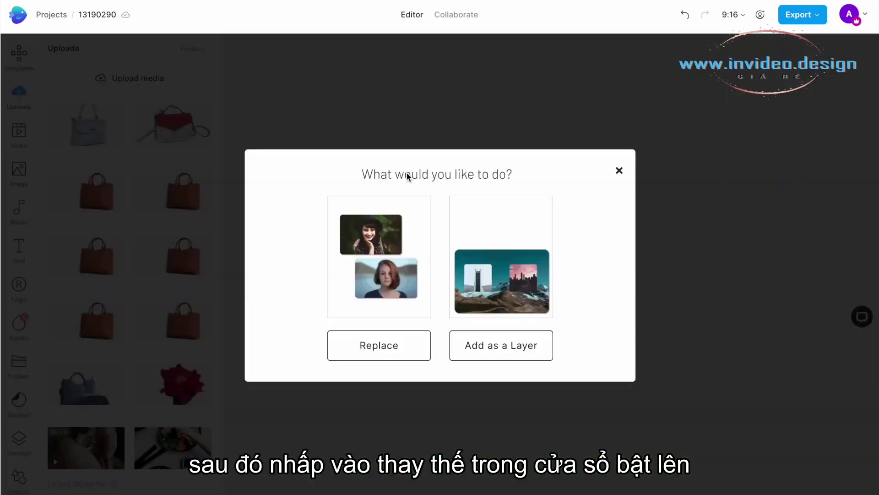
{"action": "left_click", "coordinate": [376, 351]}
- Replace the right sneaker with the uploaded light-blue handbag
{"action": "left_click", "coordinate": [486, 200]}
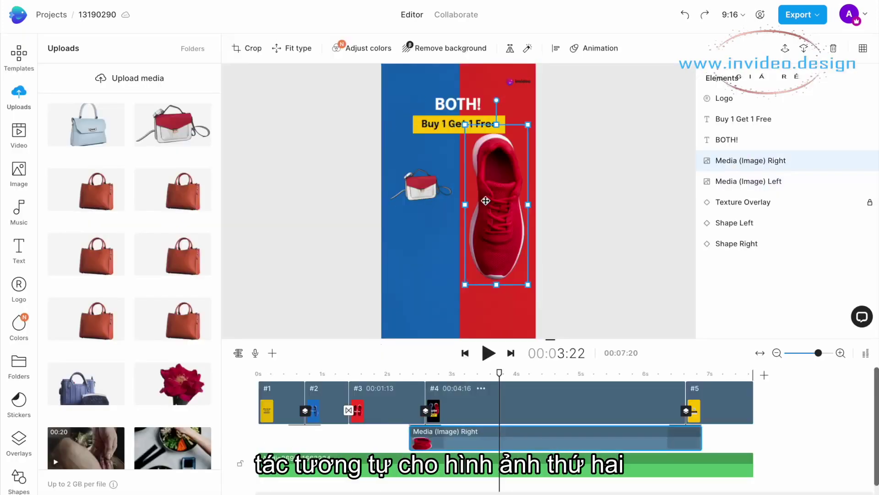
{"action": "mouse_move", "coordinate": [103, 129]}
{"action": "left_mouse_down"}
{"action": "mouse_move", "coordinate": [108, 100]}
{"action": "mouse_move", "coordinate": [504, 197]}
{"action": "left_mouse_up"}
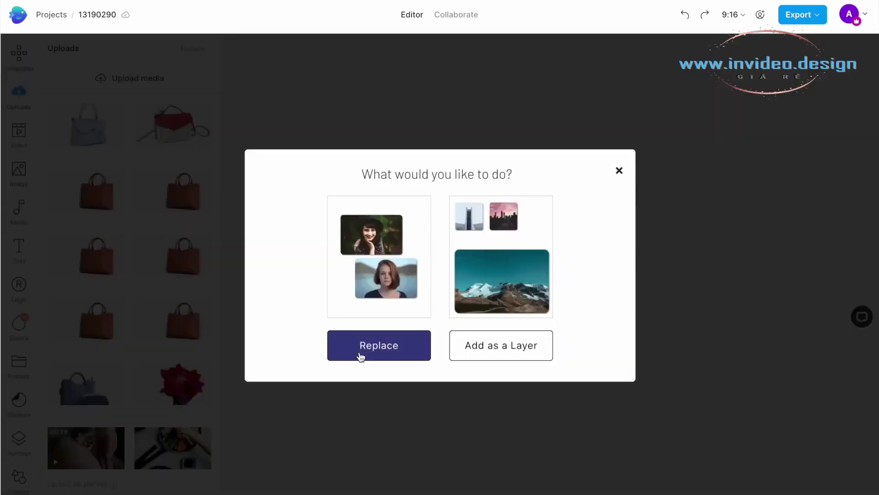
{"action": "left_click", "coordinate": [416, 350]}
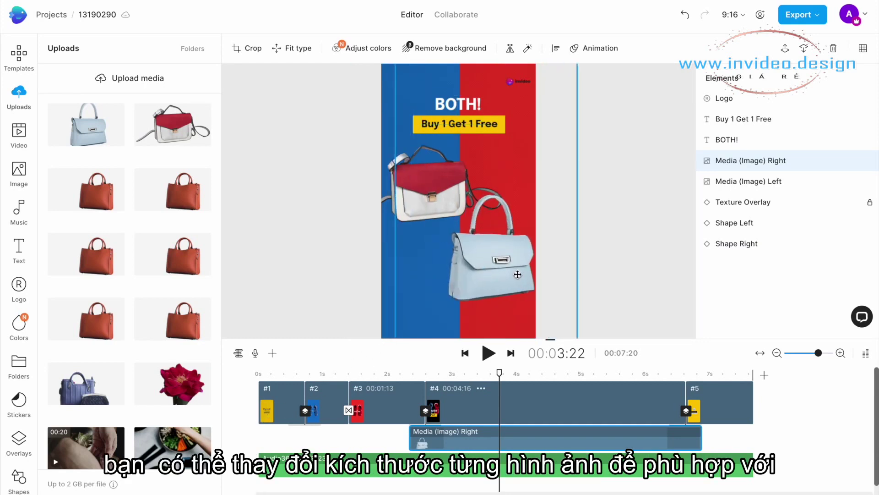
{"action": "left_click", "coordinate": [655, 258]}
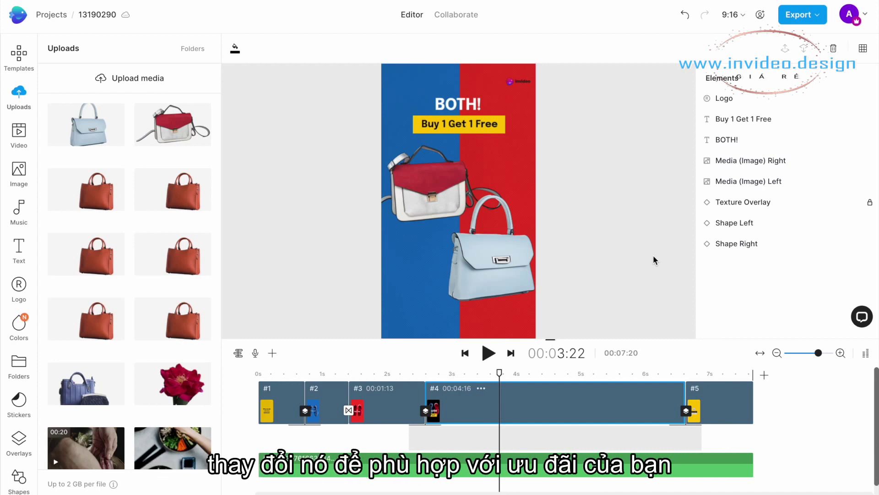
{"action": "left_click", "coordinate": [704, 378]}
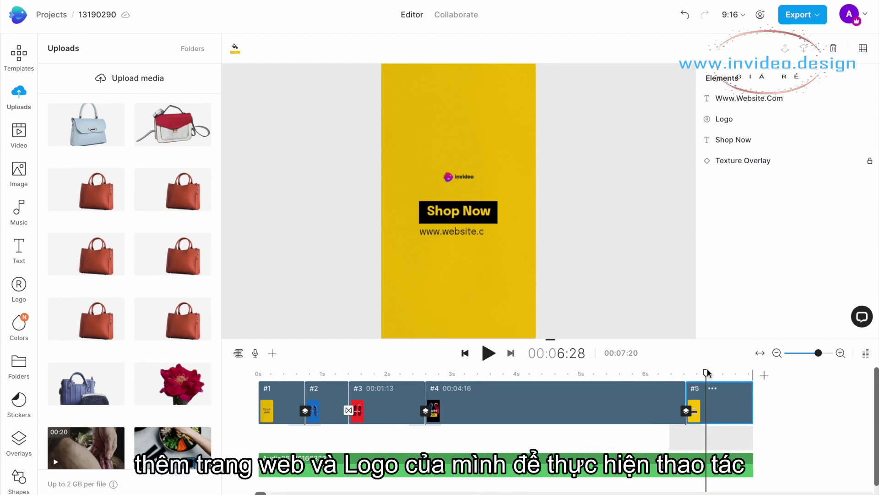
{"action": "left_click_drag", "start_coordinate": [706, 374], "coordinate": [719, 374]}
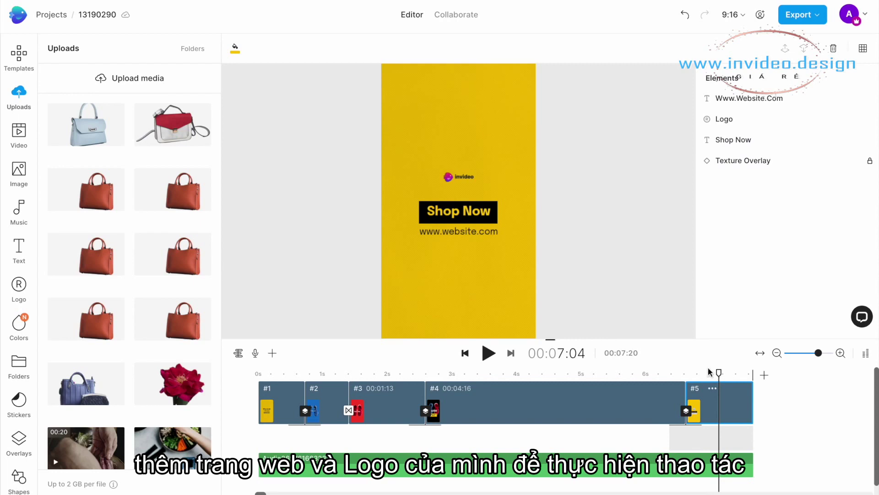
{"action": "double_click", "coordinate": [475, 232]}
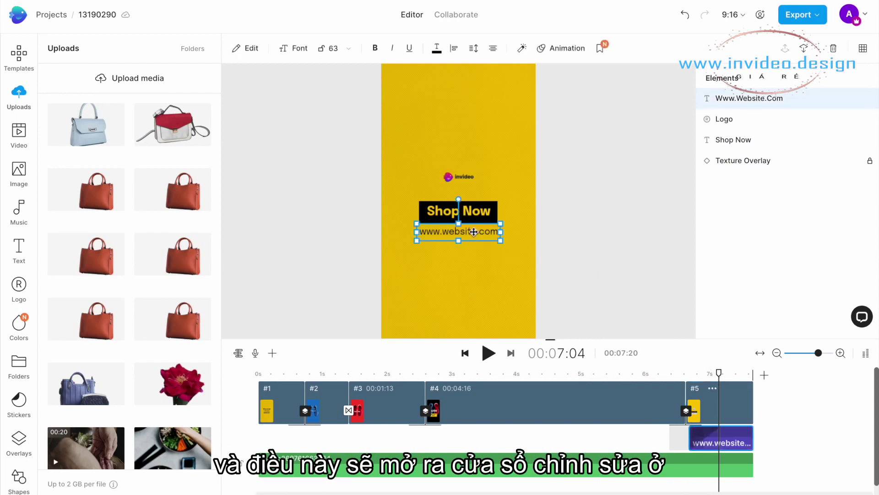
{"action": "double_click", "coordinate": [473, 232]}
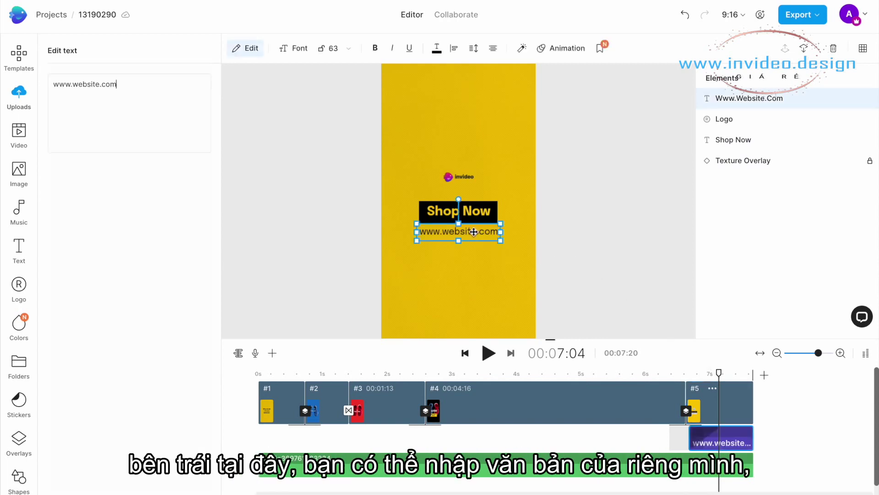
{"action": "double_click", "coordinate": [90, 83]}
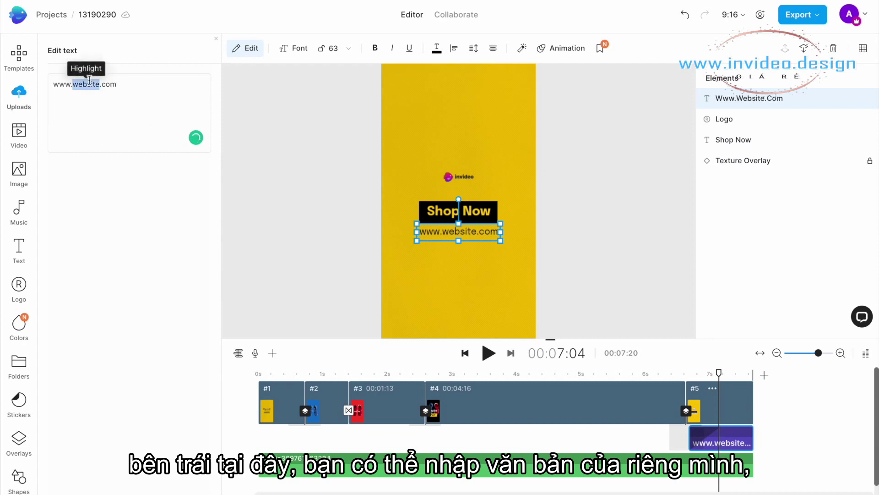
{"action": "type", "text": "kiaba"}
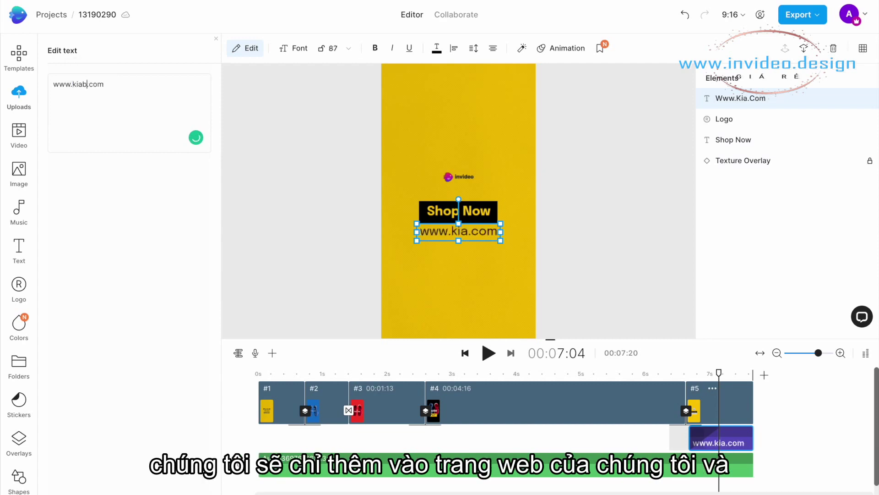
{"action": "type", "text": "gs"}
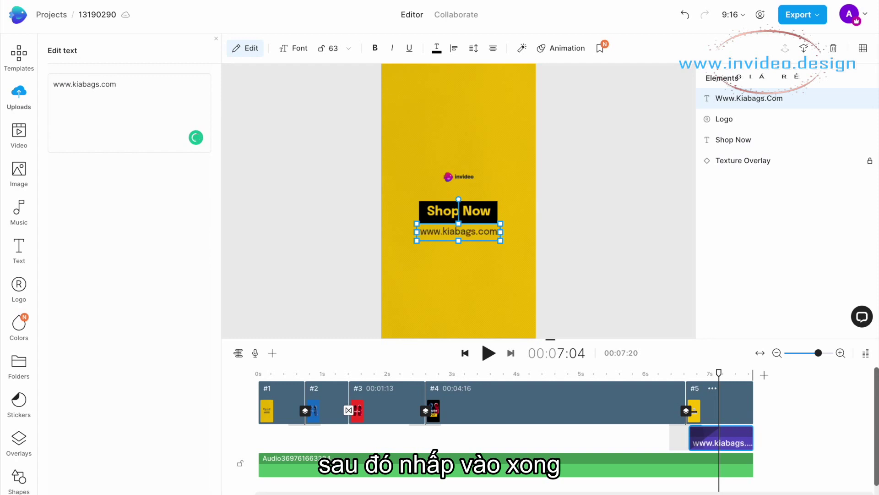
{"action": "left_click", "coordinate": [509, 227]}
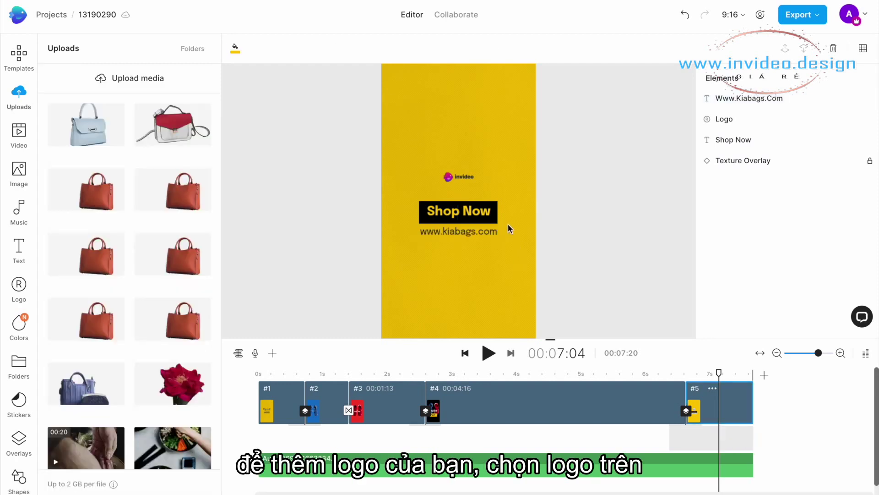
- Replace the InVideo logo on every scene with the kia.png Kia Bags logo from the Desktop
{"action": "left_click", "coordinate": [451, 176]}
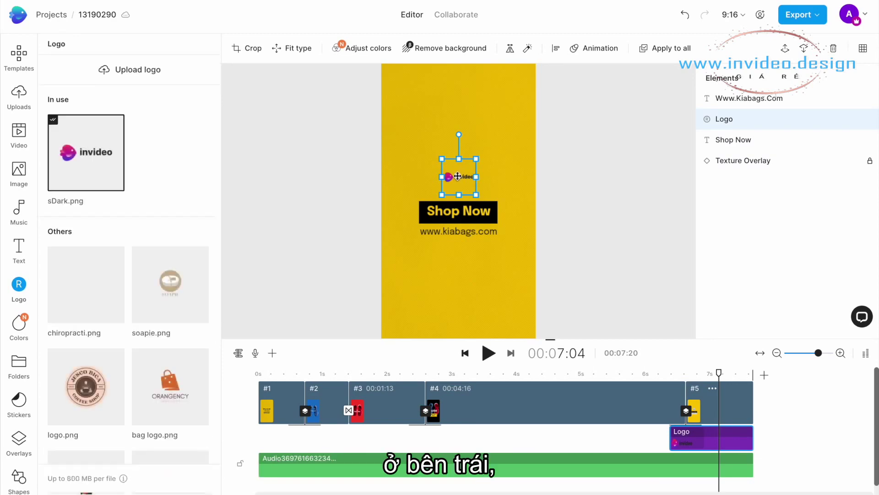
{"action": "left_click", "coordinate": [121, 69]}
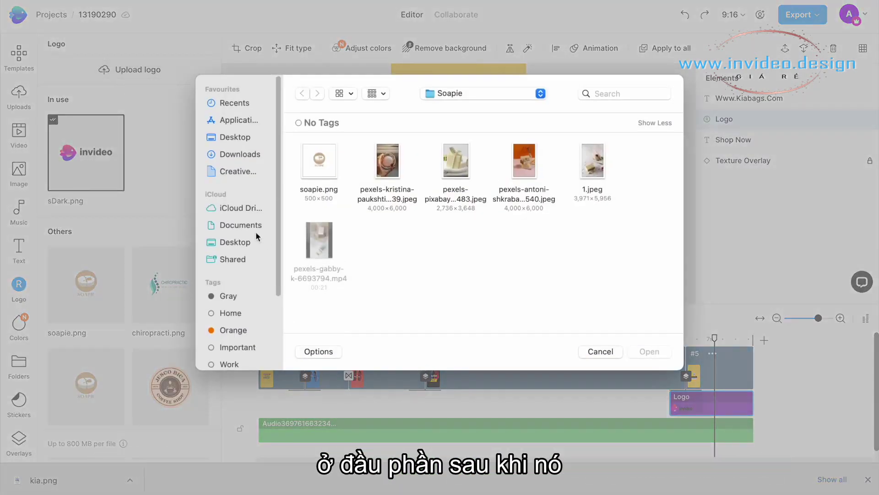
{"action": "left_click", "coordinate": [237, 242]}
{"action": "left_click", "coordinate": [323, 164]}
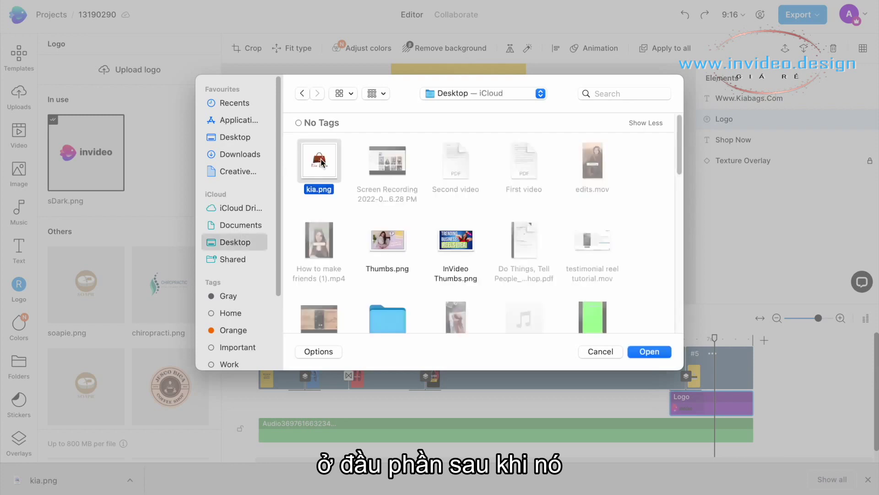
{"action": "left_click", "coordinate": [649, 351]}
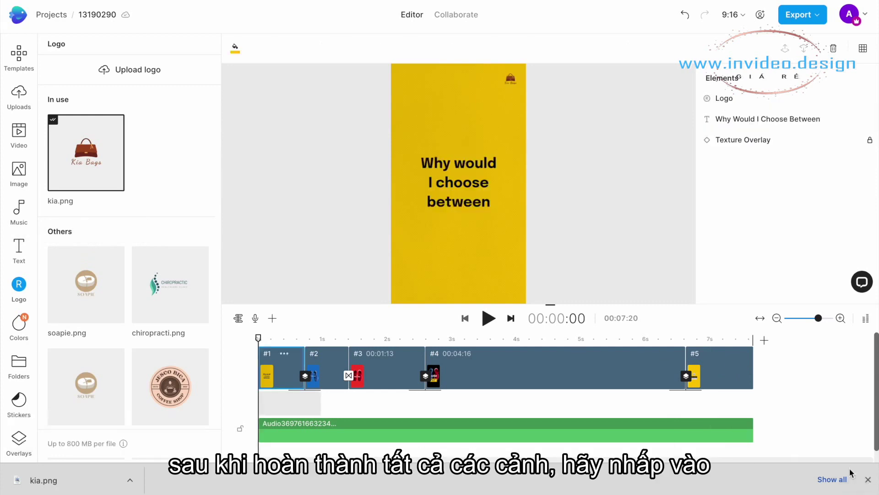
- Dismiss the downloads notice, preview the handbag reel, and export it at 1080p
{"action": "left_click", "coordinate": [868, 479]}
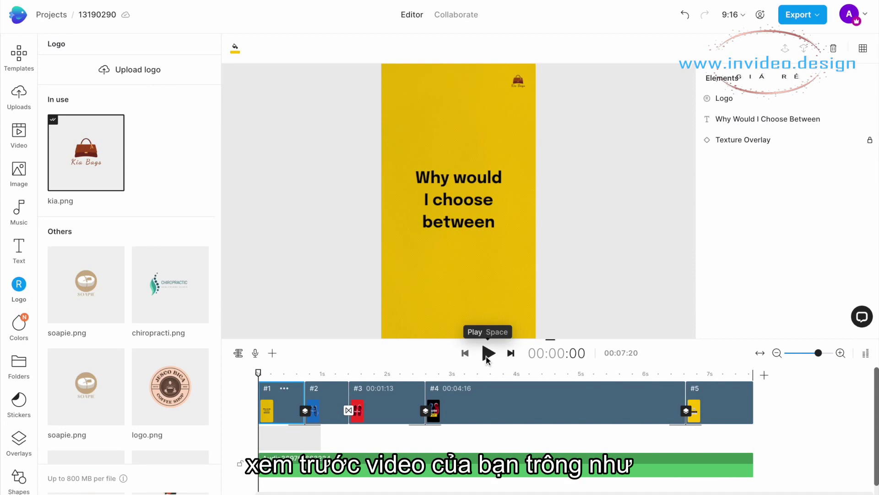
{"action": "left_click", "coordinate": [488, 353]}
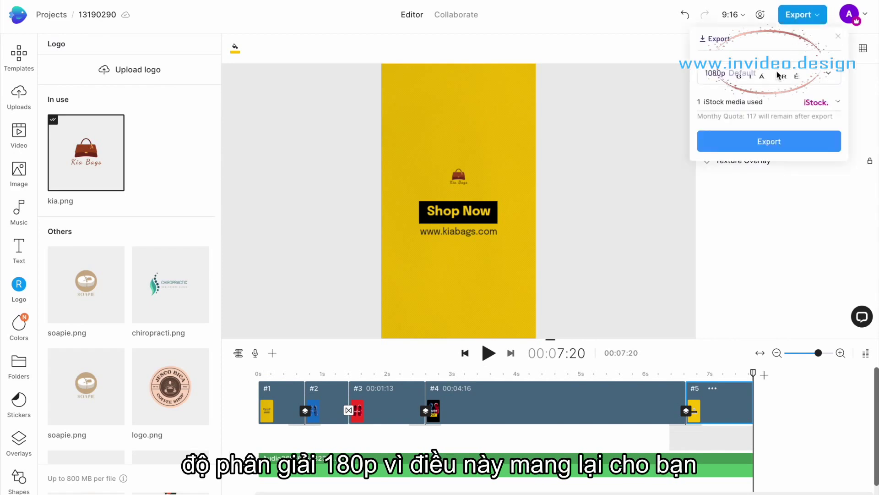
{"action": "left_click", "coordinate": [779, 76]}
{"action": "left_click", "coordinate": [761, 77]}
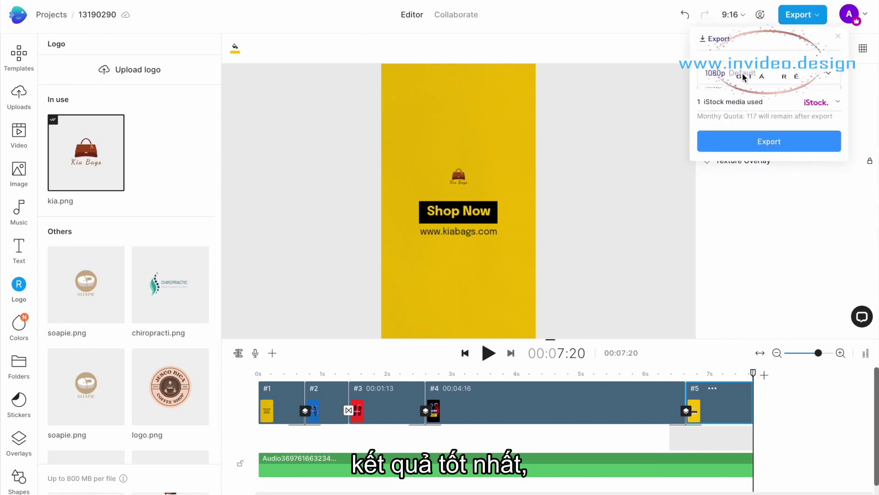
{"action": "left_click", "coordinate": [771, 141]}
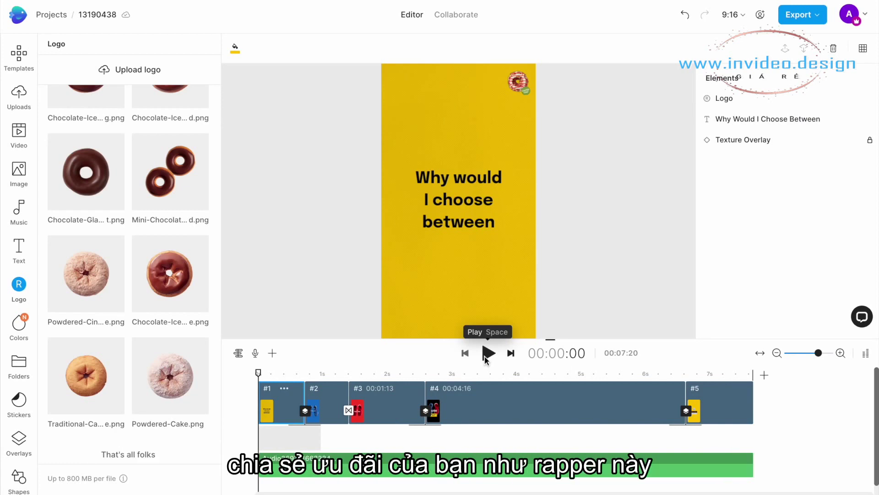
- Play the Cupcake Mania example video in the other project
{"action": "left_click", "coordinate": [488, 353]}
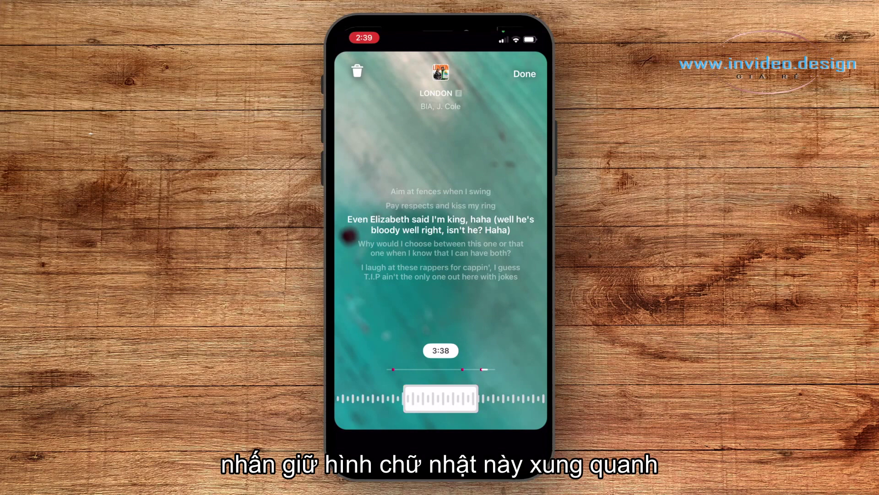
- Pick a section of the LONDON track in the part chooser and confirm it
{"action": "left_click", "coordinate": [440, 397]}
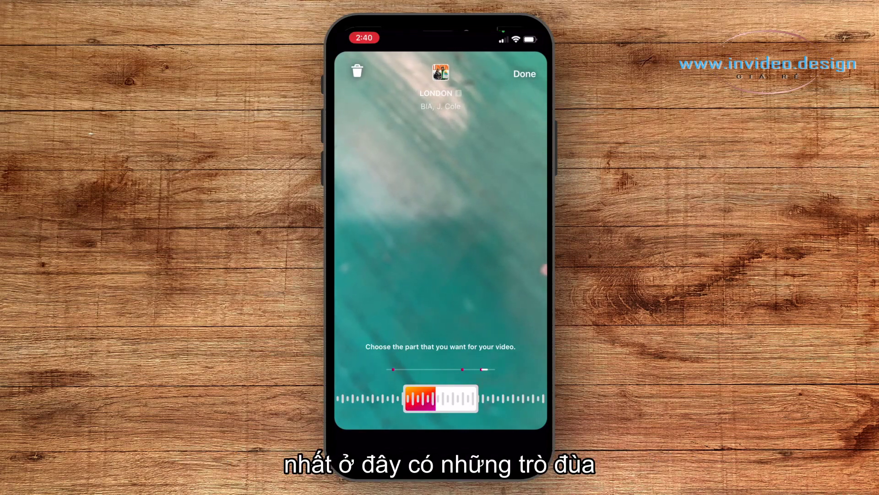
{"action": "left_click", "coordinate": [524, 74]}
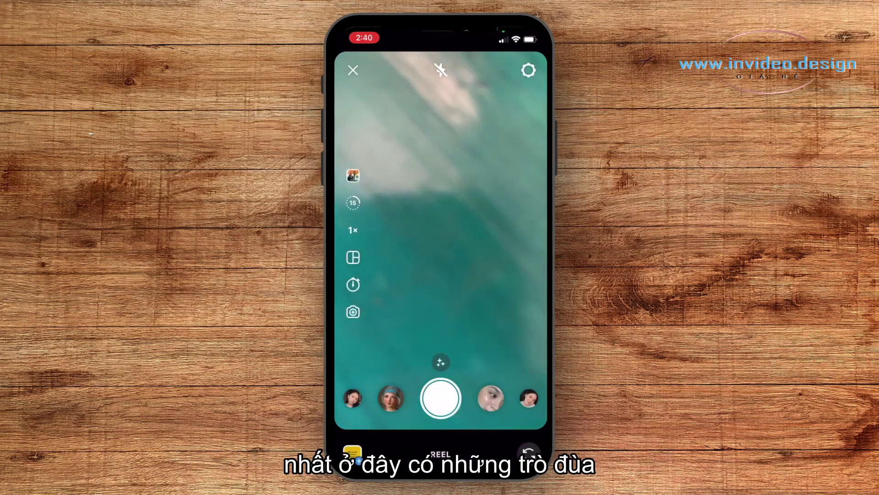